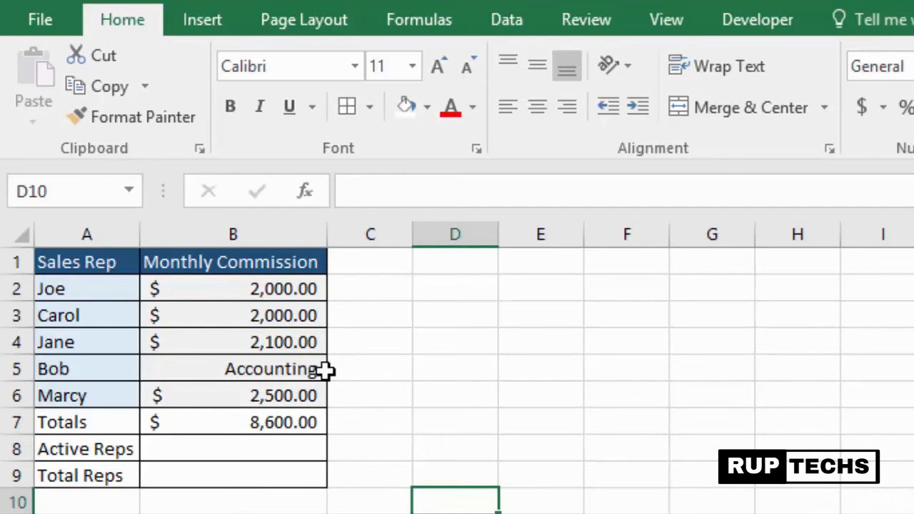
Step: Count the numeric commissions in the Active Reps cell B8 with COUNT over the absolute range $B$2:$B$6
left_click(247, 450)
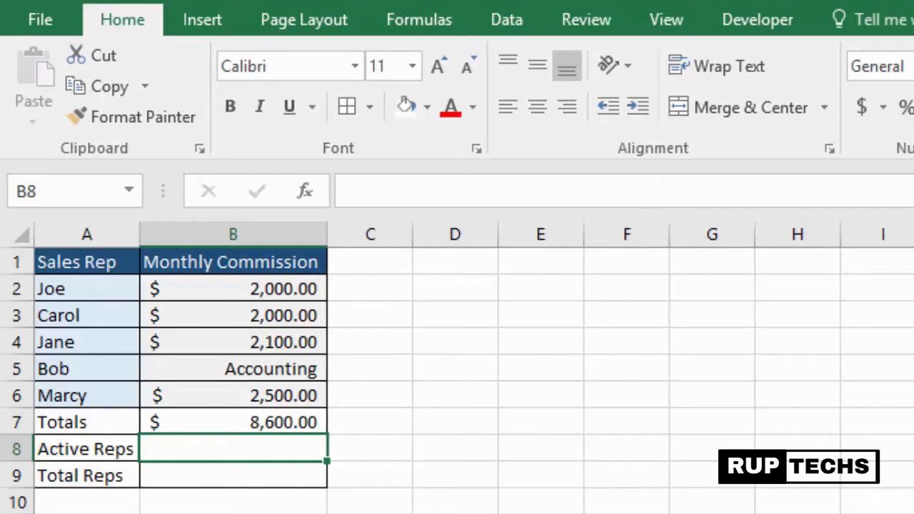
double_click(180, 449)
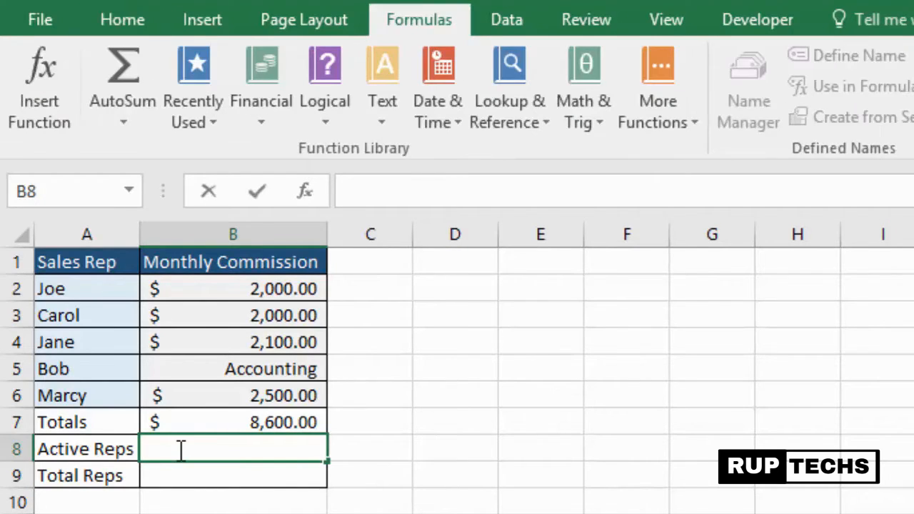
type("=")
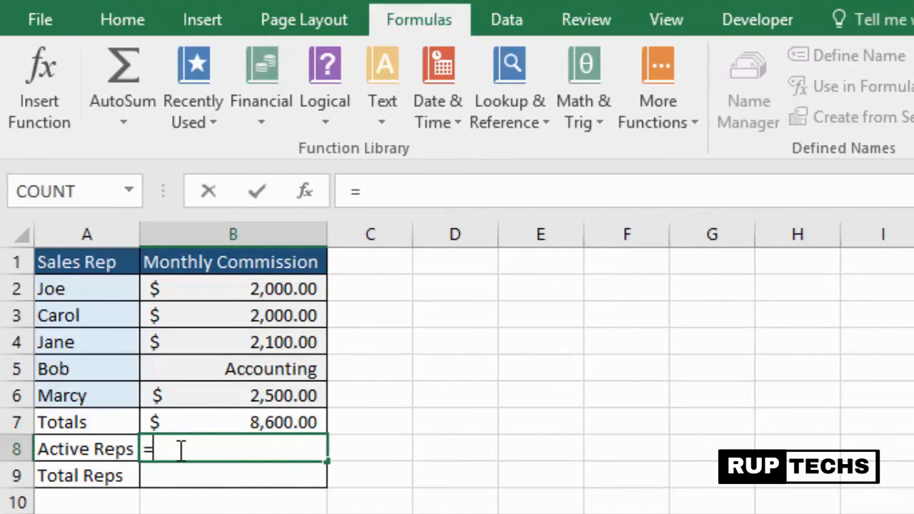
left_click(128, 190)
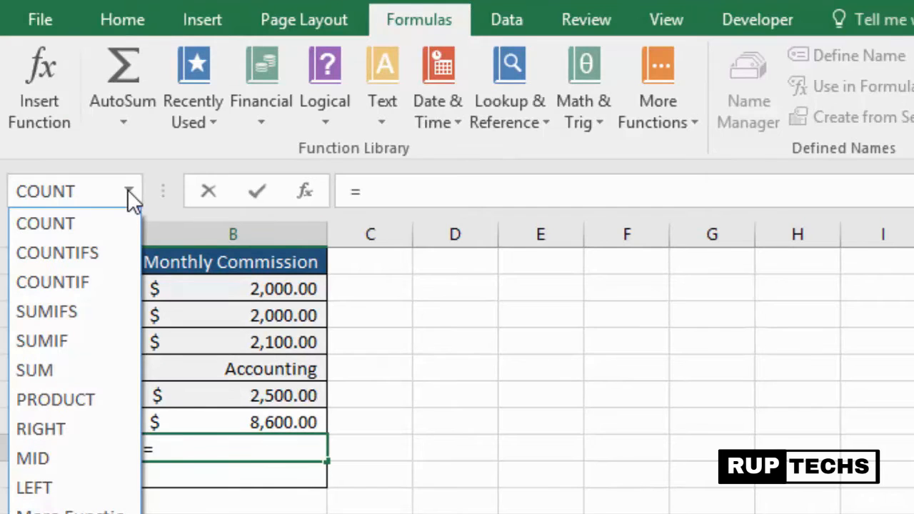
left_click(75, 224)
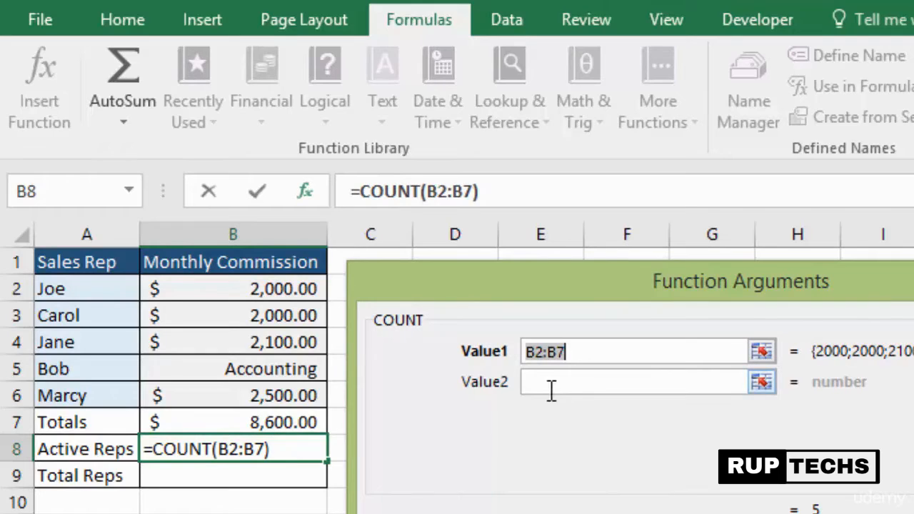
left_click_drag(285, 288, 285, 386)
left_click_drag(595, 350, 522, 351)
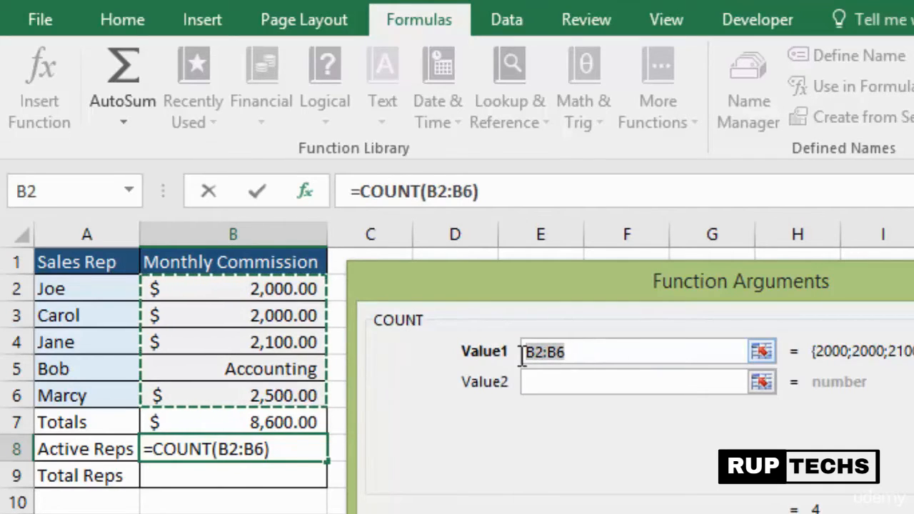
key("F4")
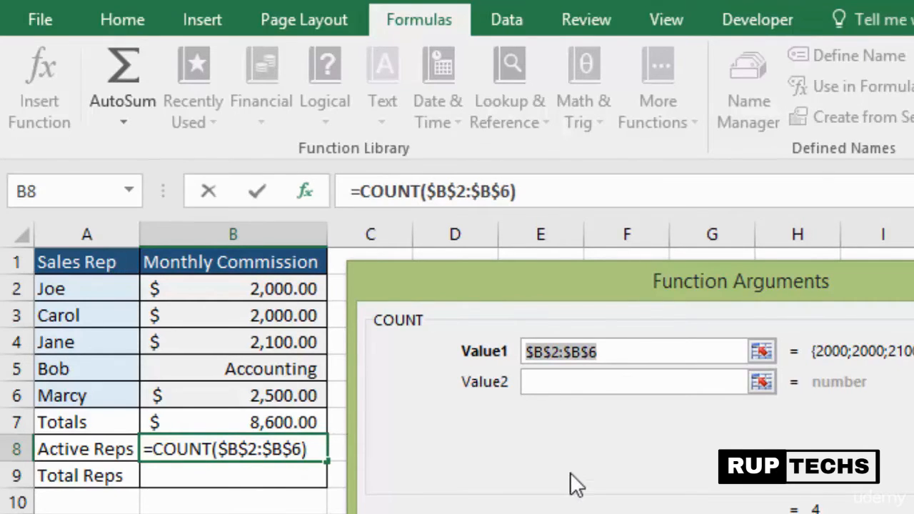
key("Return")
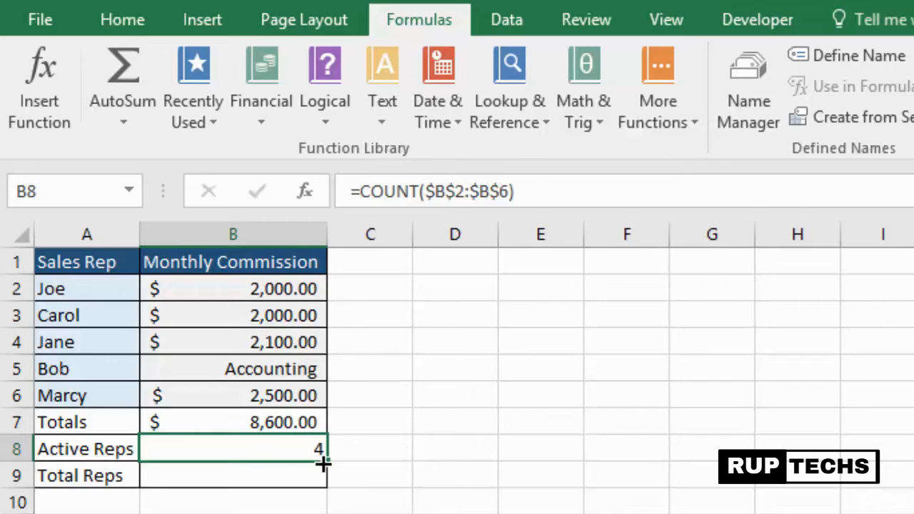
Step: Copy the Active Reps formula down to the Total Reps cell B9 and change its function to COUNTA
left_click_drag(323, 485, 322, 484)
double_click(259, 475)
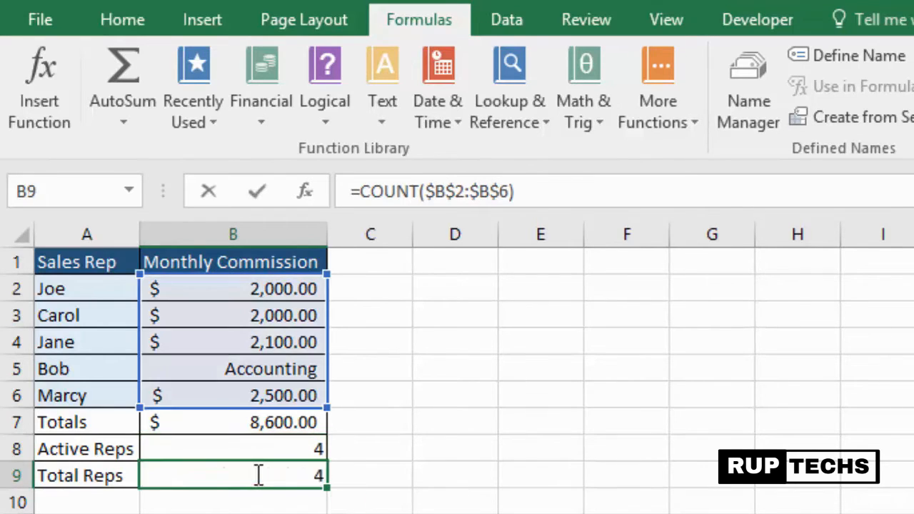
left_click(214, 475)
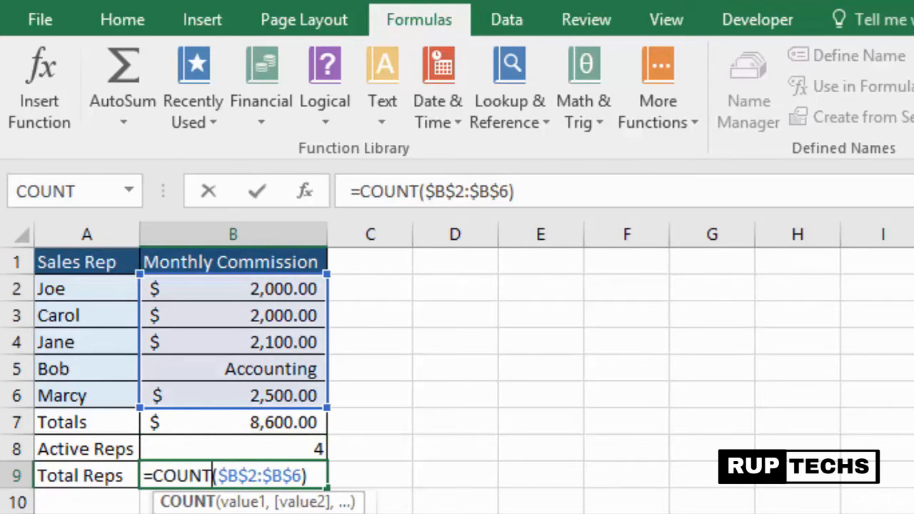
type("A")
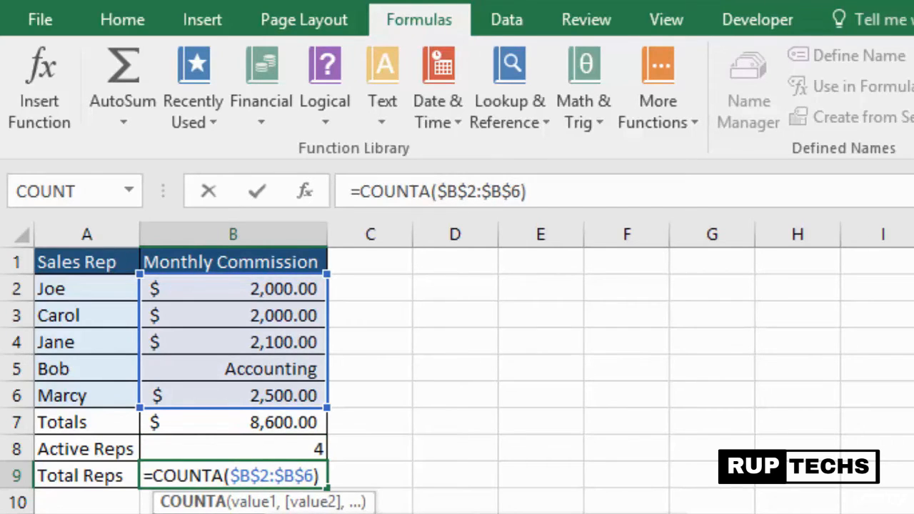
key("Return")
left_click(269, 475)
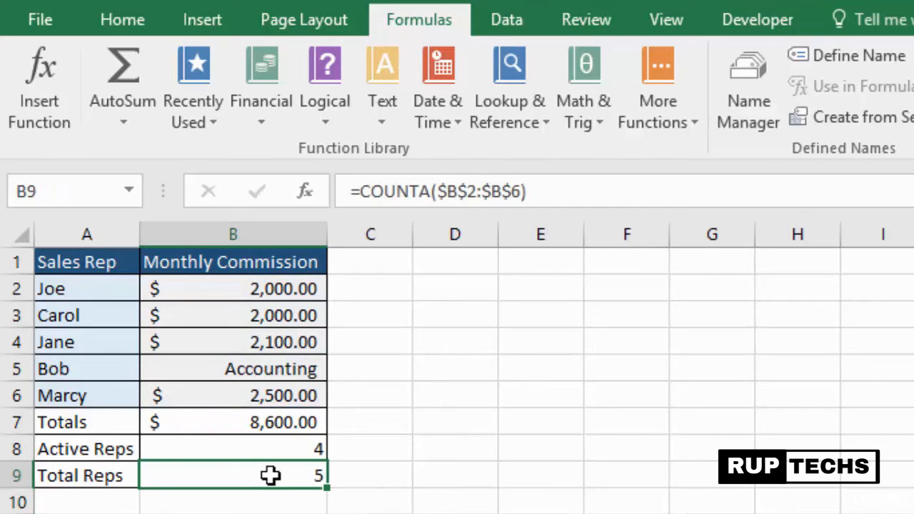
double_click(270, 476)
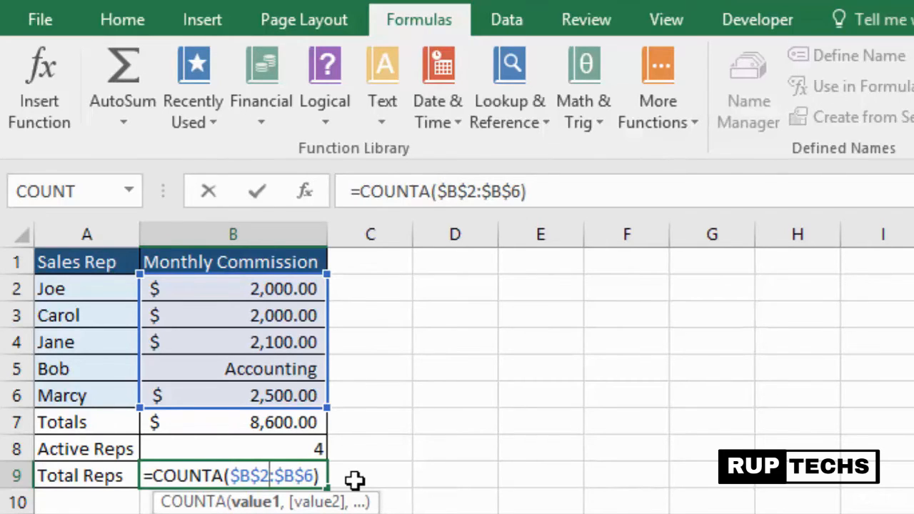
key("Return")
Step: Clear the Accounting entry from cell B5 in the Monthly Commission column
left_click(279, 368)
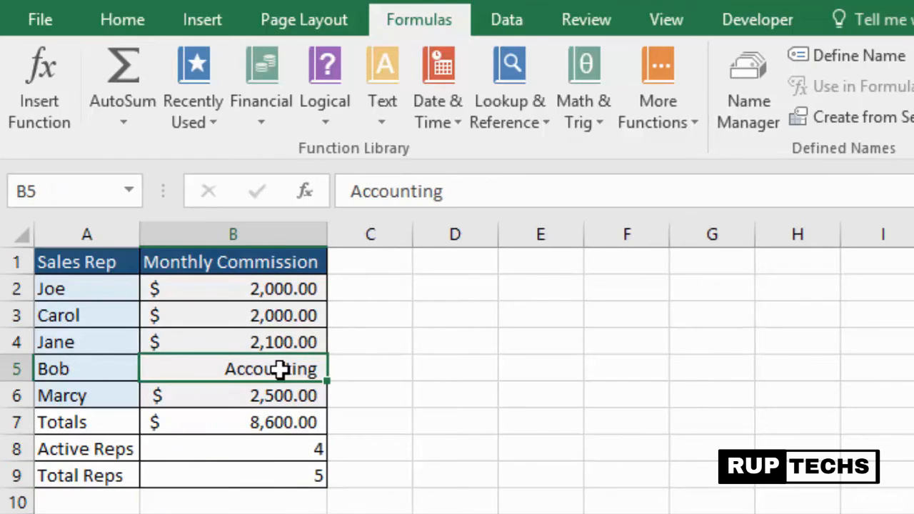
key("Delete")
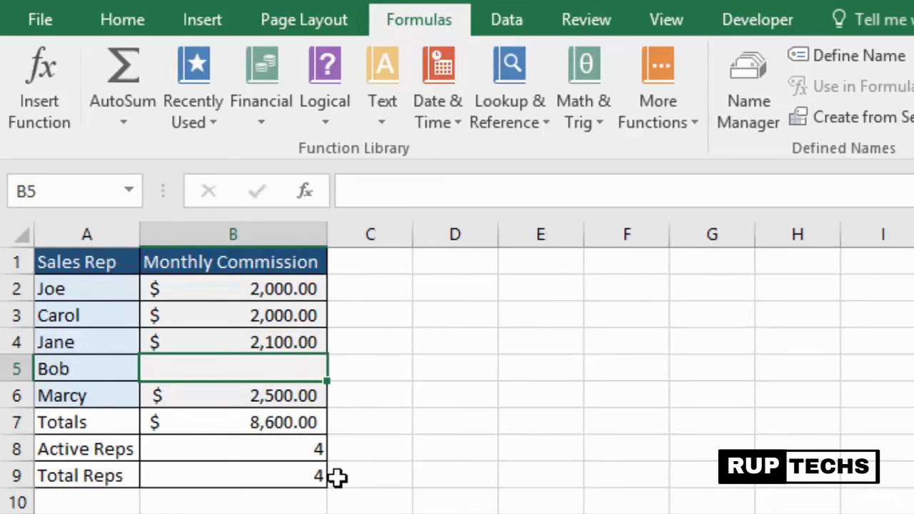
Step: Label cell A10 Blanks and count the empty commission cells in B10 with COUNTBLANK over B2:B6
left_click(72, 503)
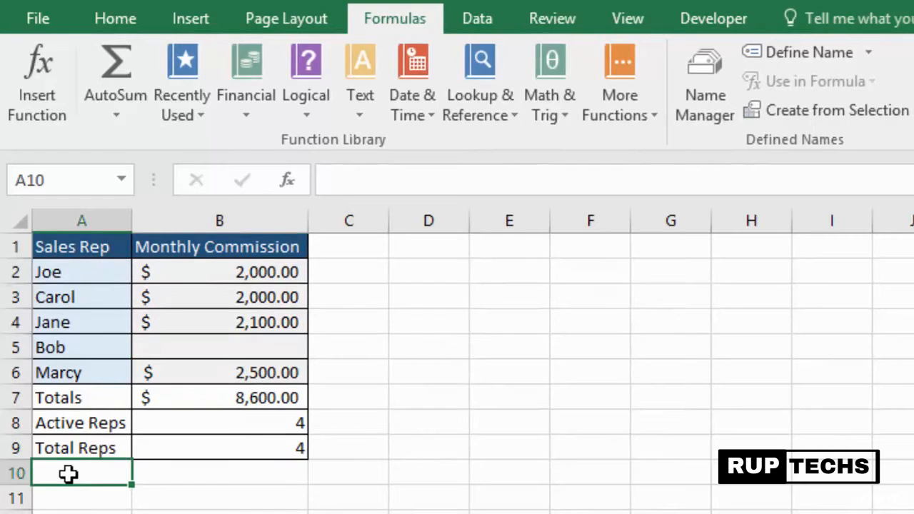
type("Blanks")
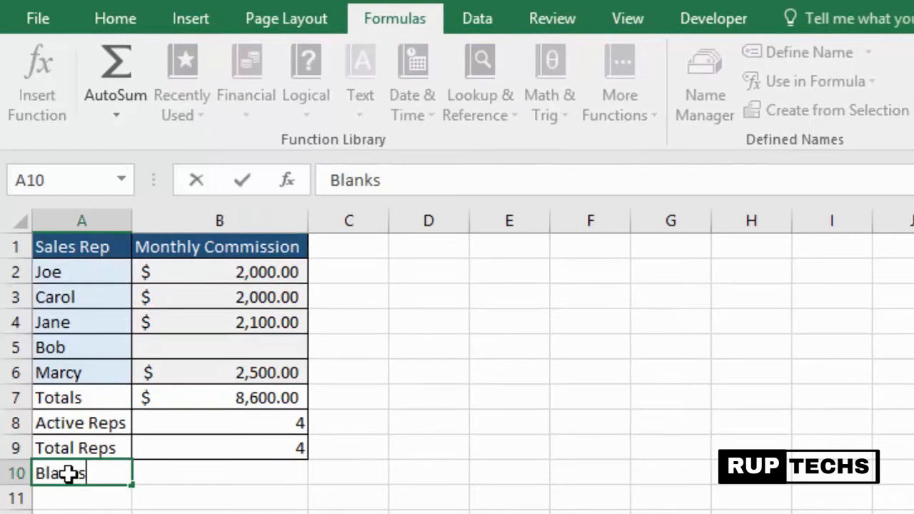
left_click(239, 477)
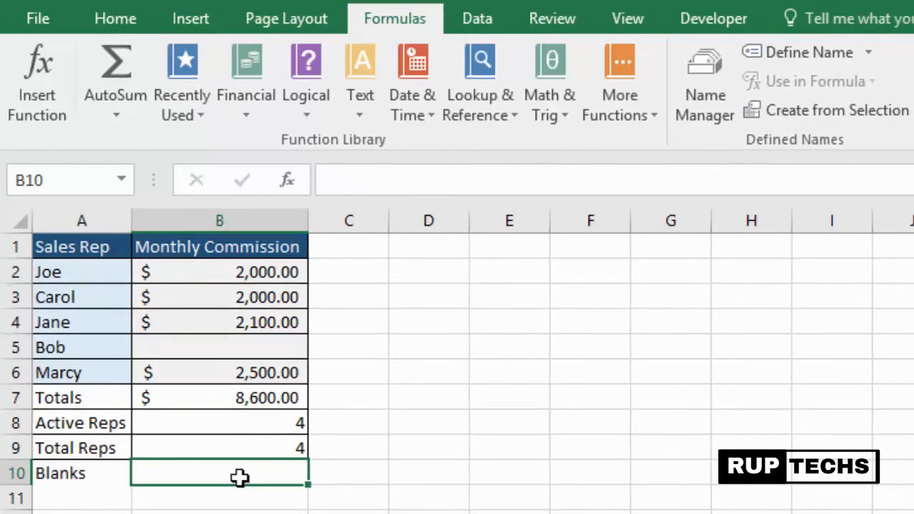
type("=")
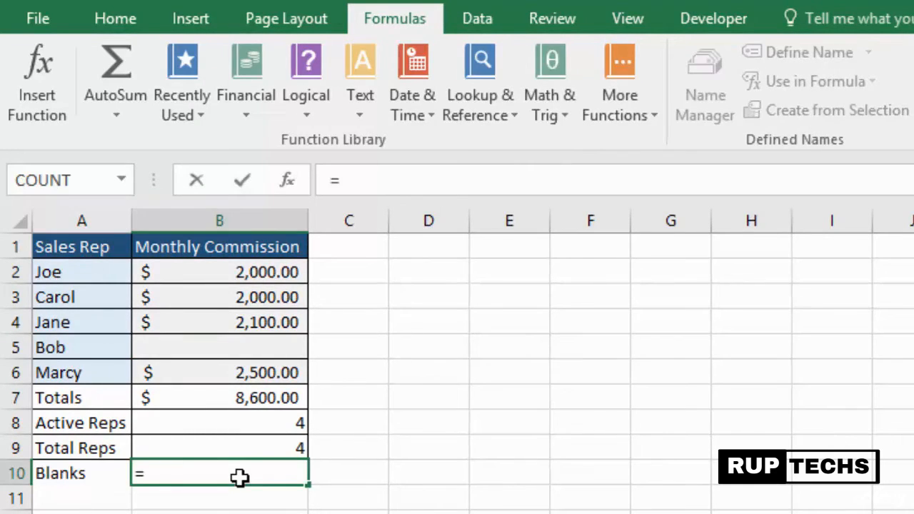
type("coun")
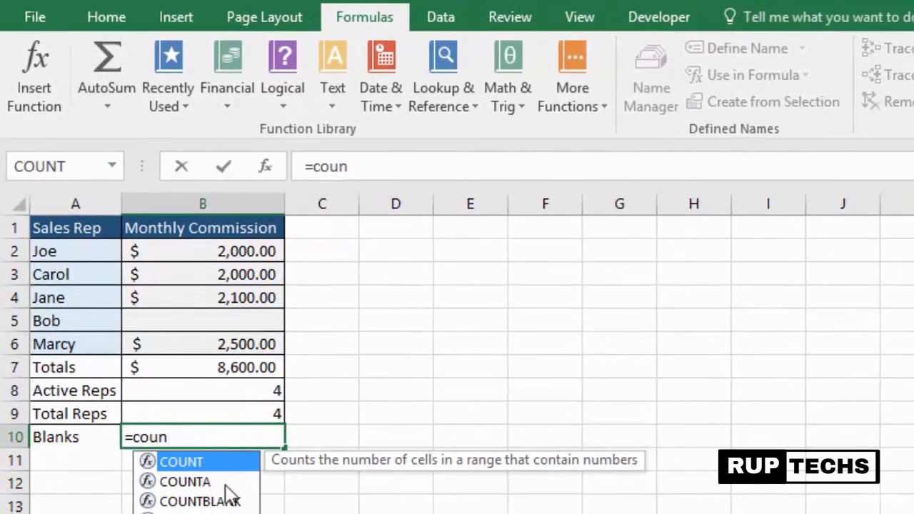
double_click(227, 502)
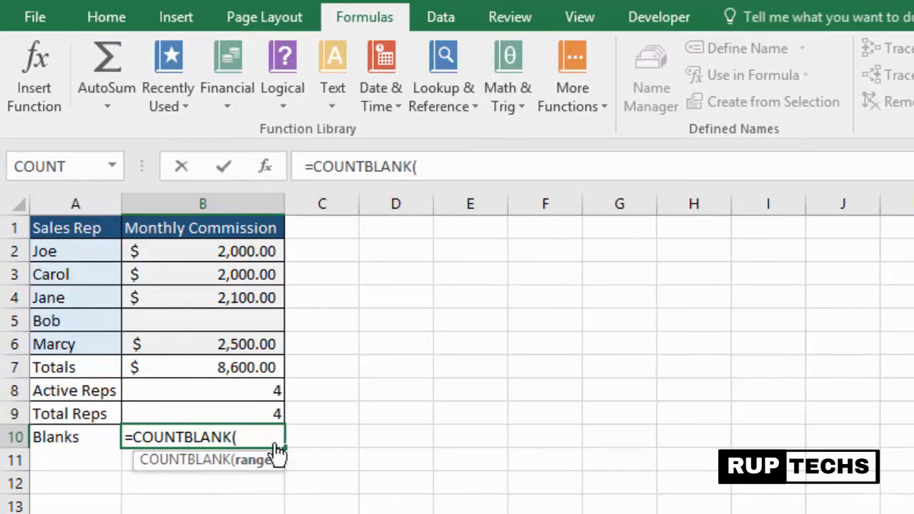
left_click_drag(246, 250, 246, 345)
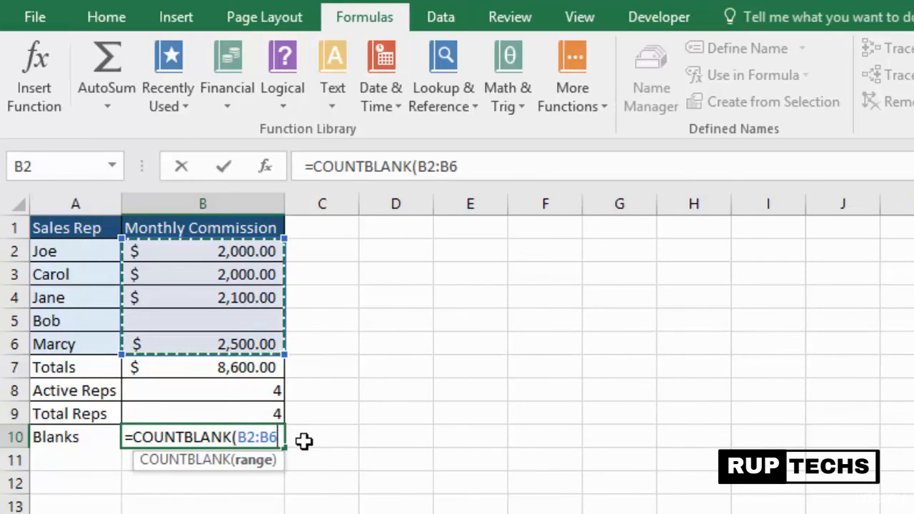
key("Return")
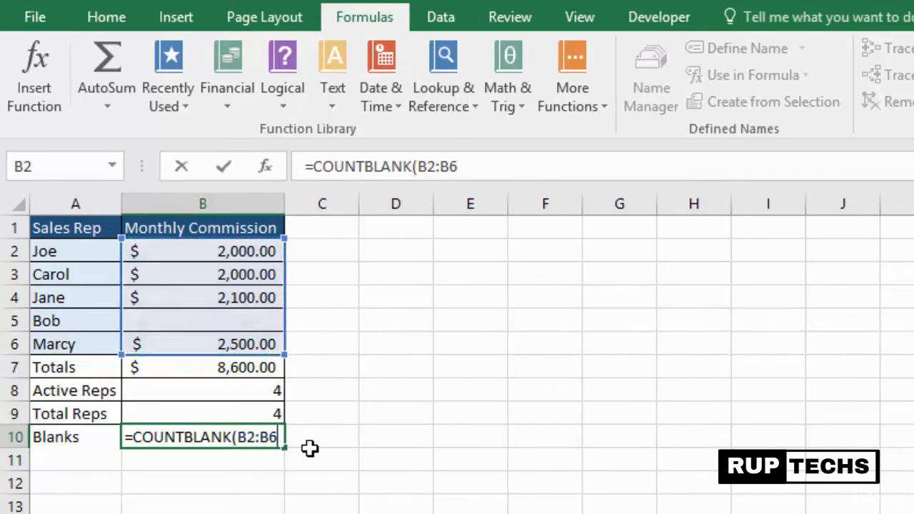
left_click(261, 438)
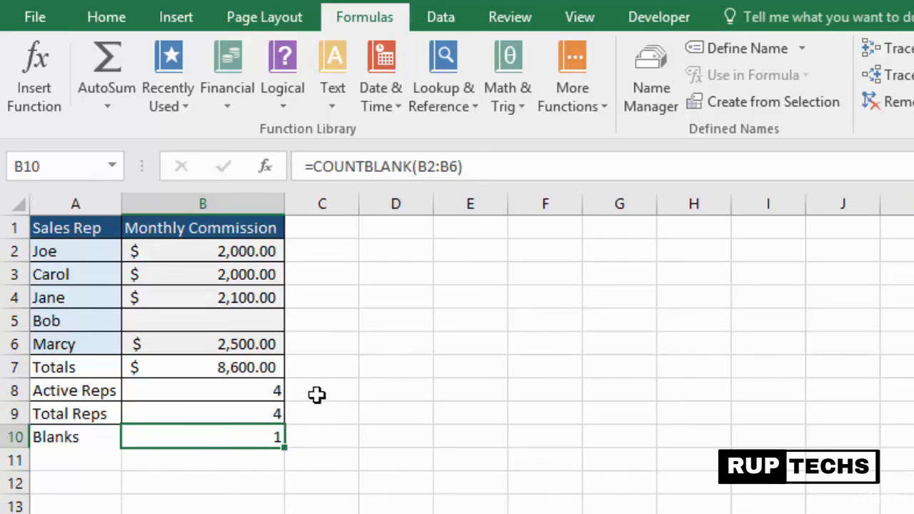
Step: Enter Accounting in the blank commission cell B5 and review the counting formulas in B8, B9 and B10
left_click(249, 322)
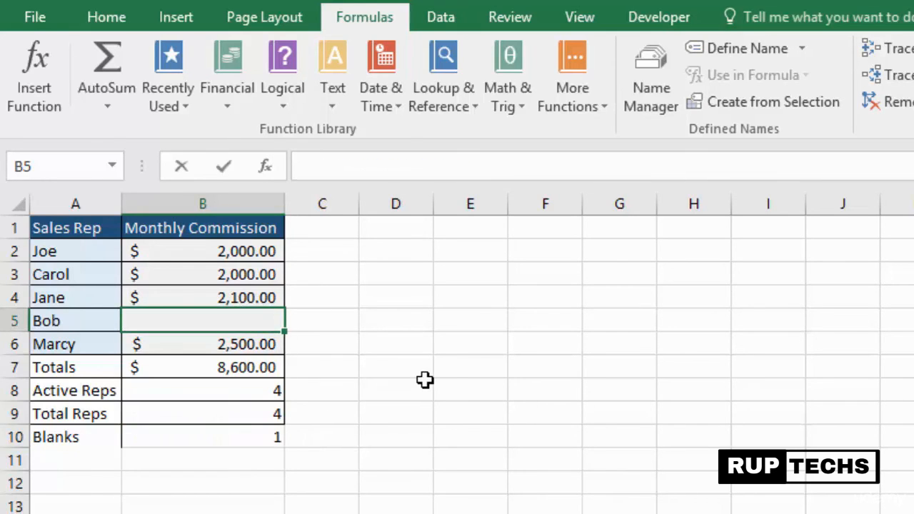
type("Accounting")
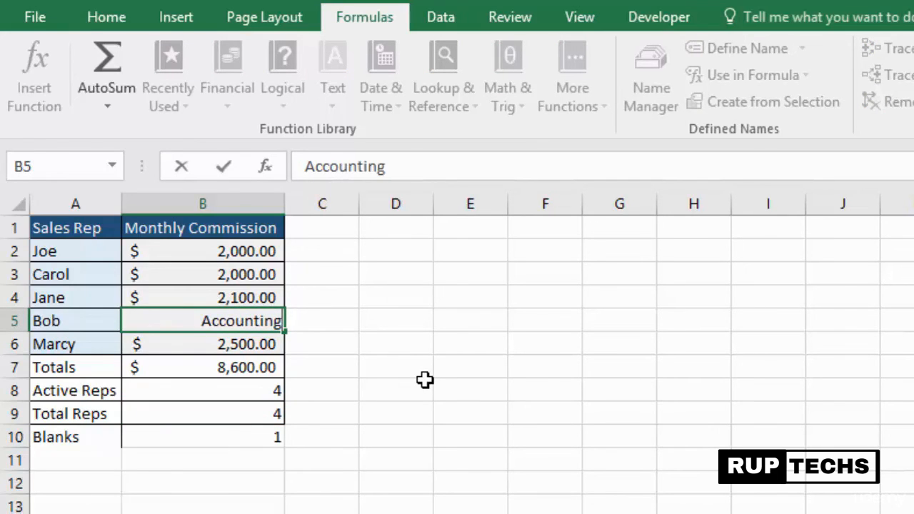
key("Return")
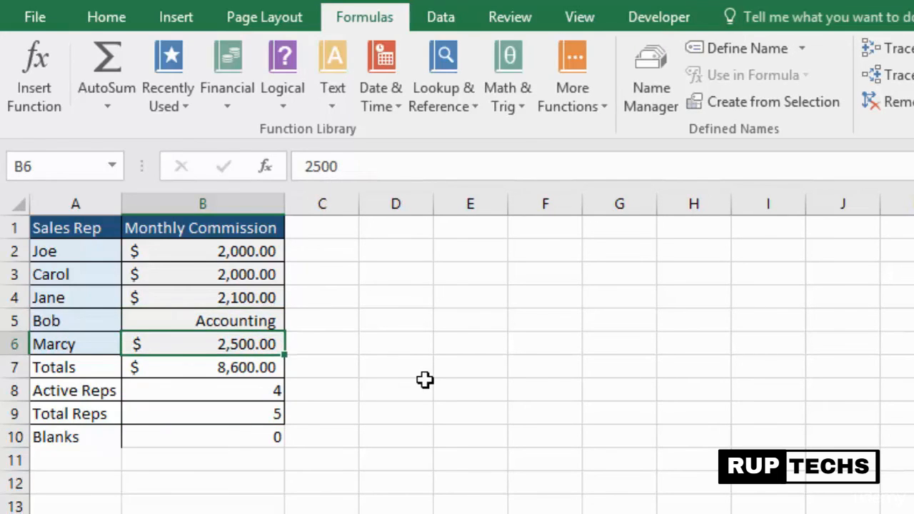
left_click(245, 392)
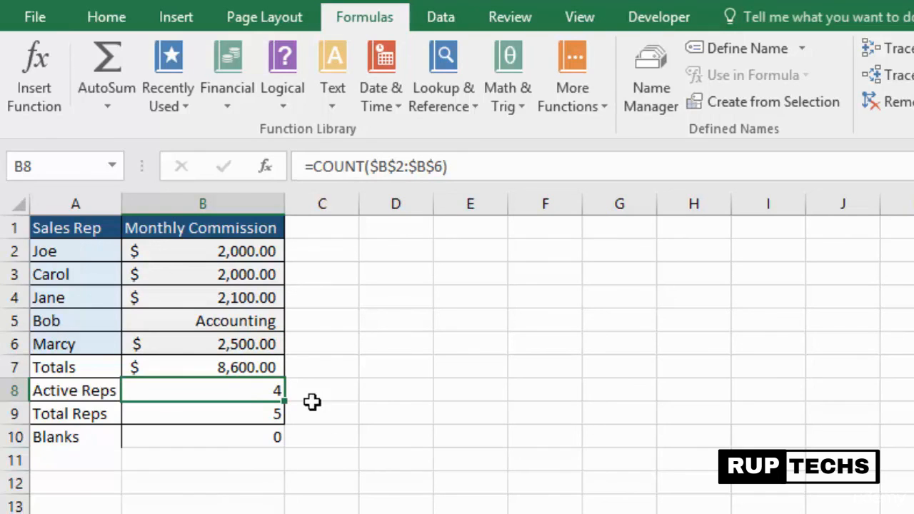
left_click(241, 413)
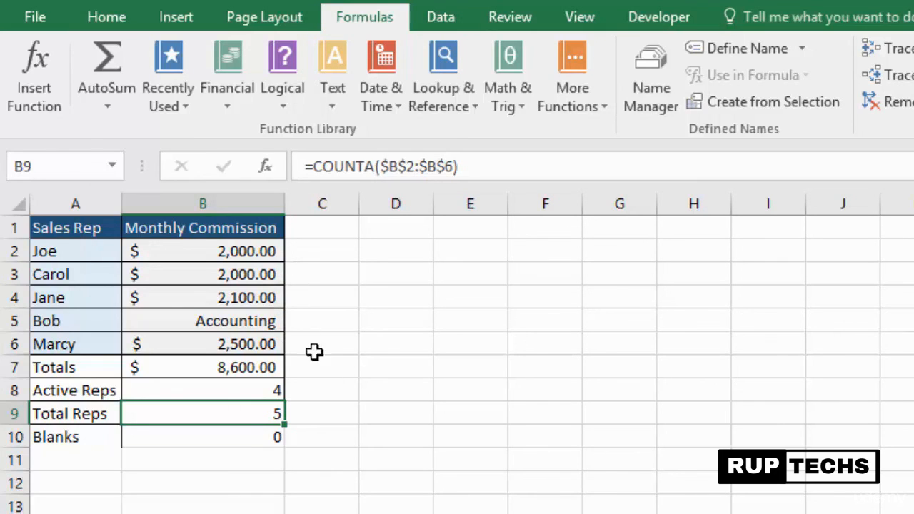
left_click(247, 433)
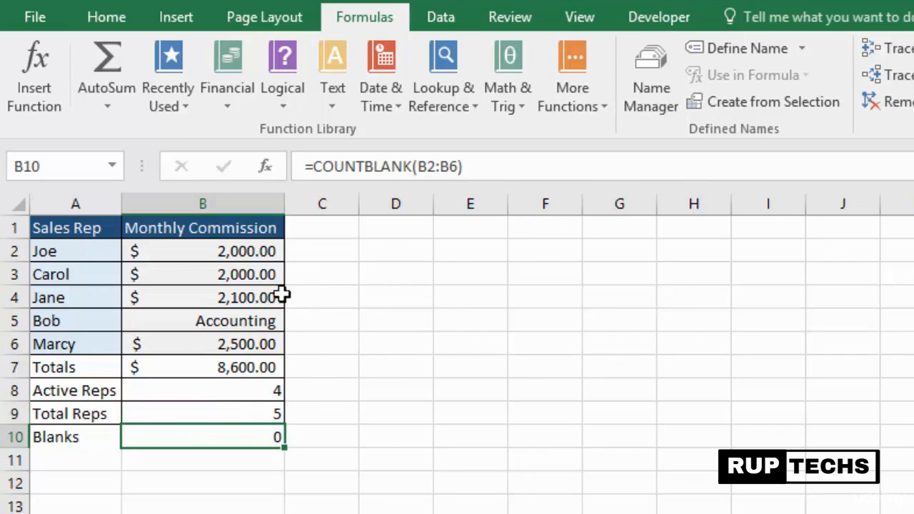